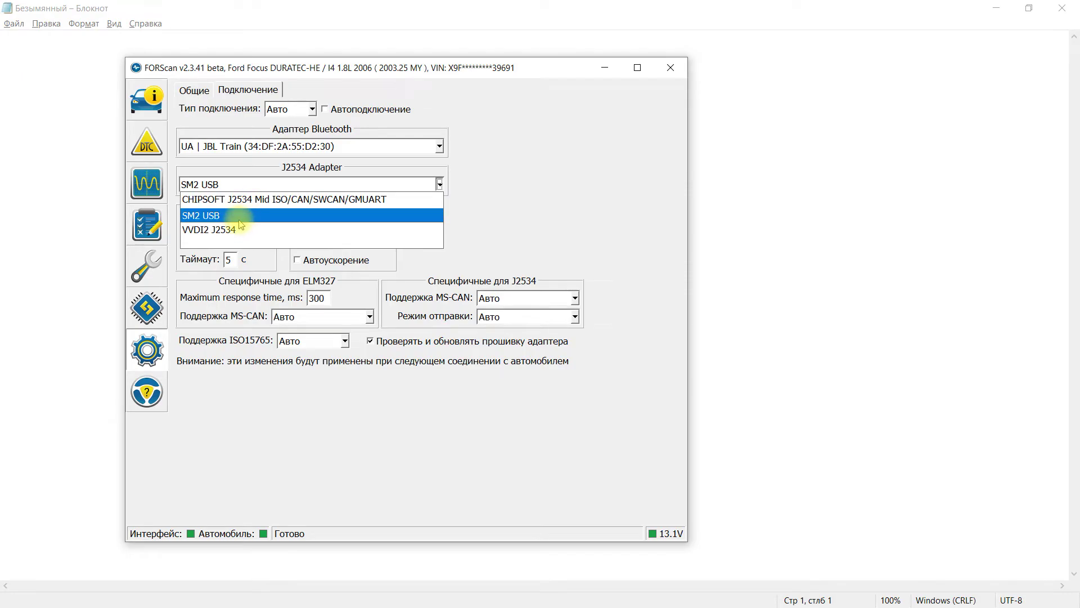
# - Select SM2 USB as the J2534 adapter and reconnect to the car without saving a vehicle profile
pyautogui.click(241, 223)
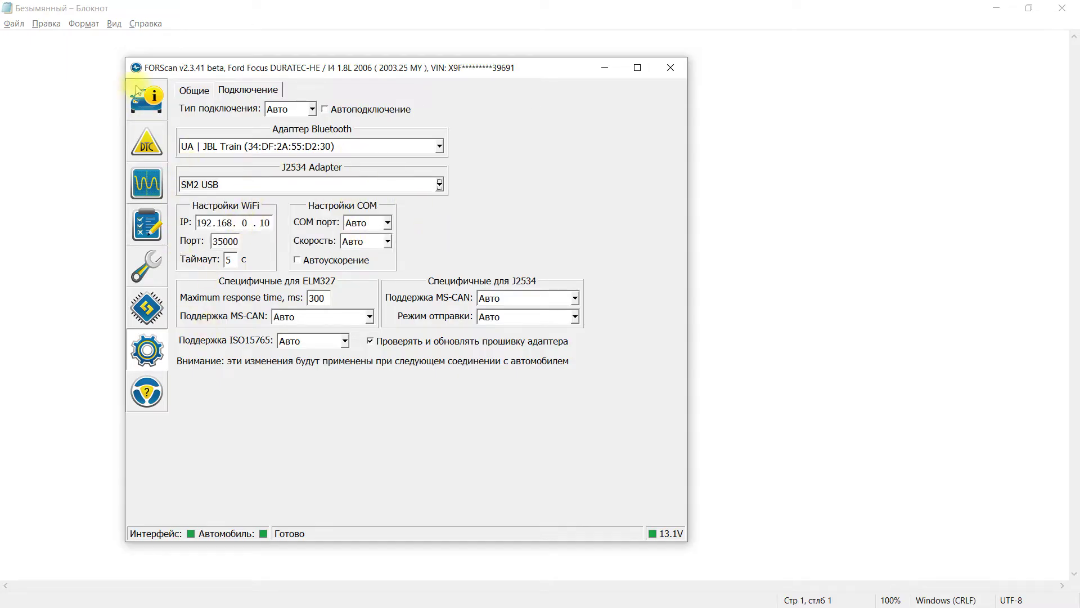
pyautogui.click(151, 99)
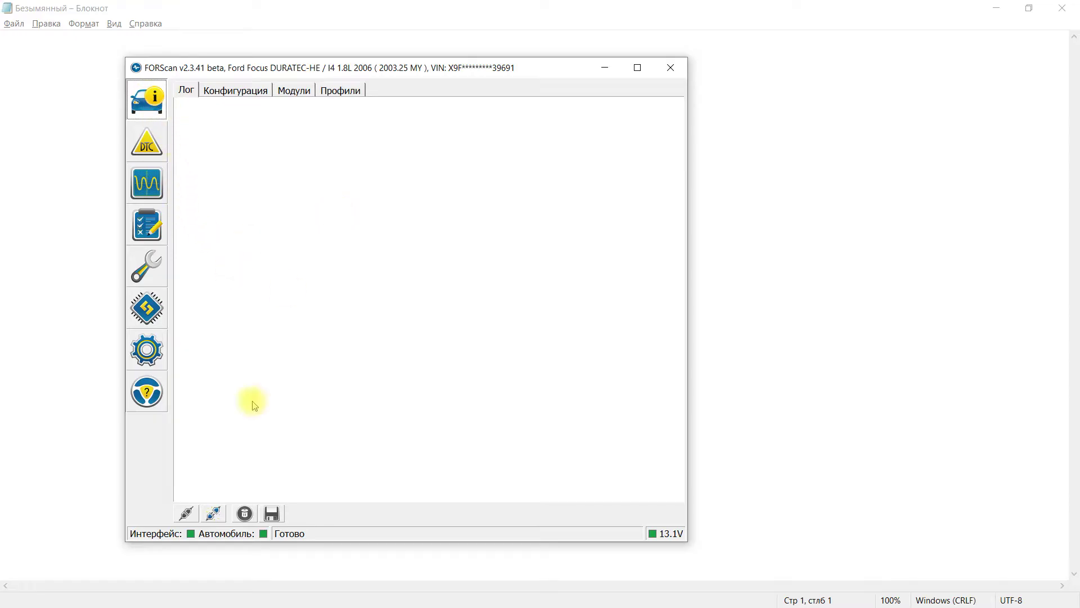
pyautogui.click(213, 514)
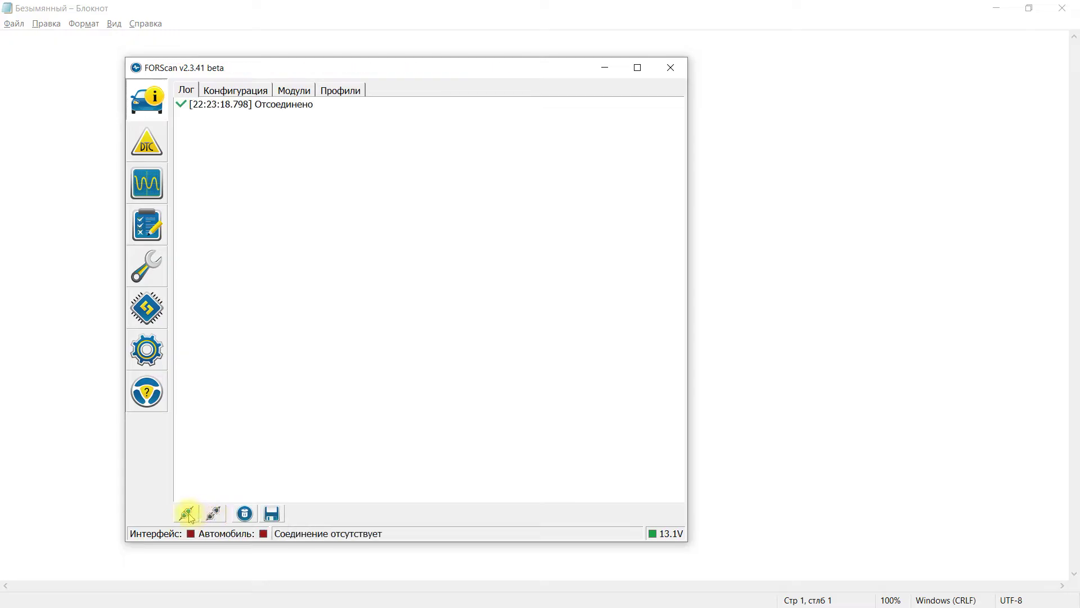
pyautogui.click(187, 514)
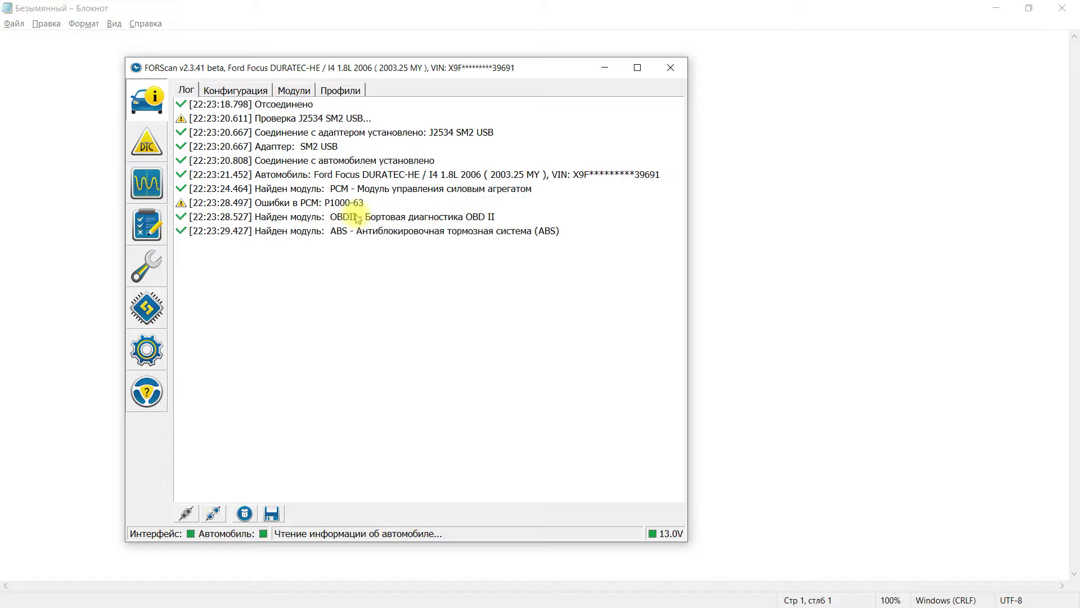
pyautogui.click(357, 218)
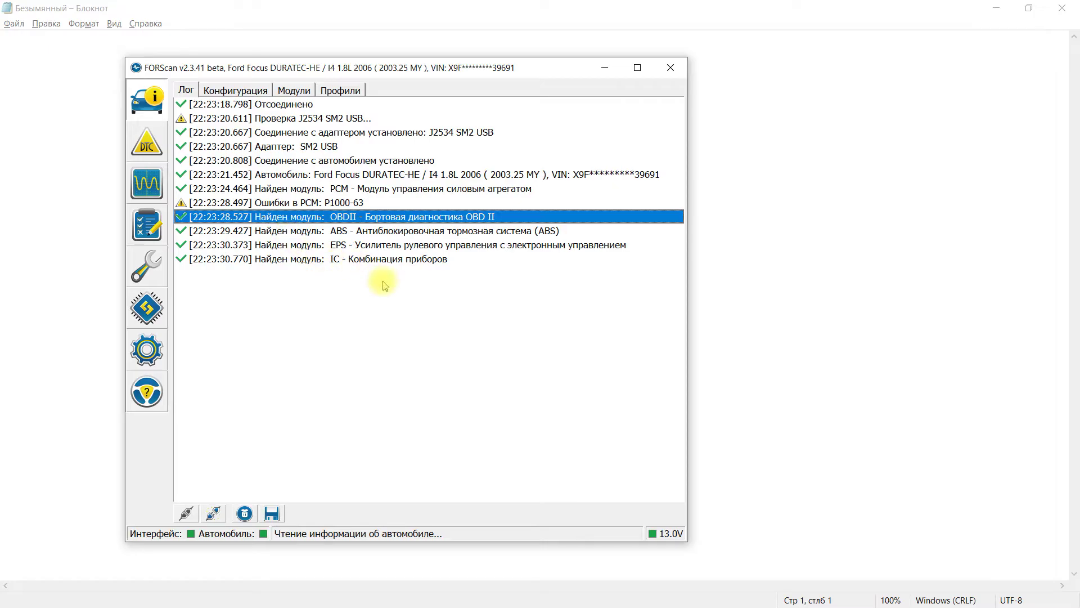
pyautogui.click(314, 204)
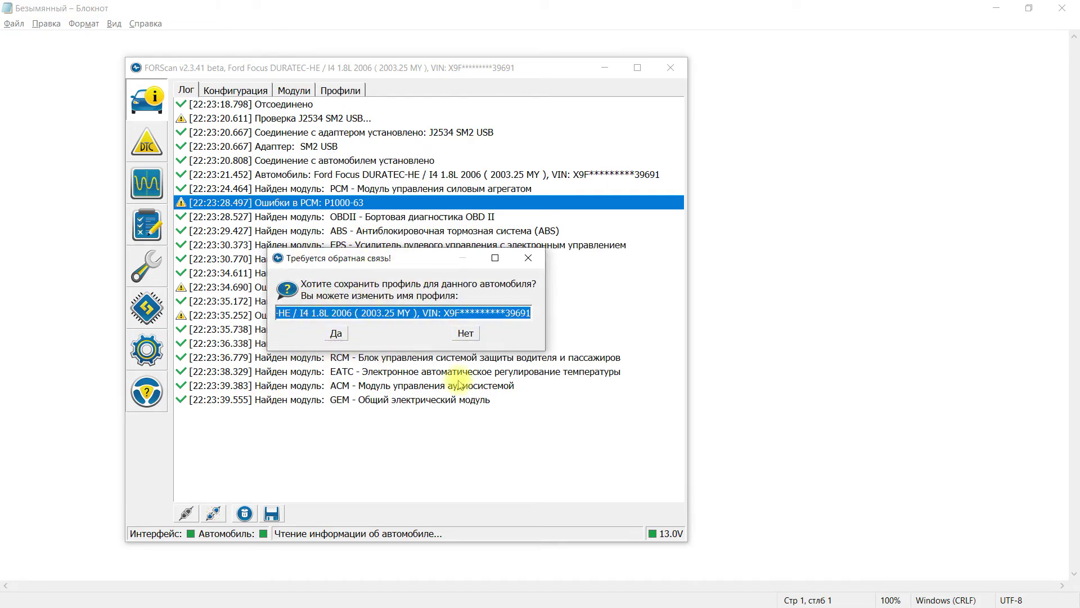
pyautogui.click(465, 335)
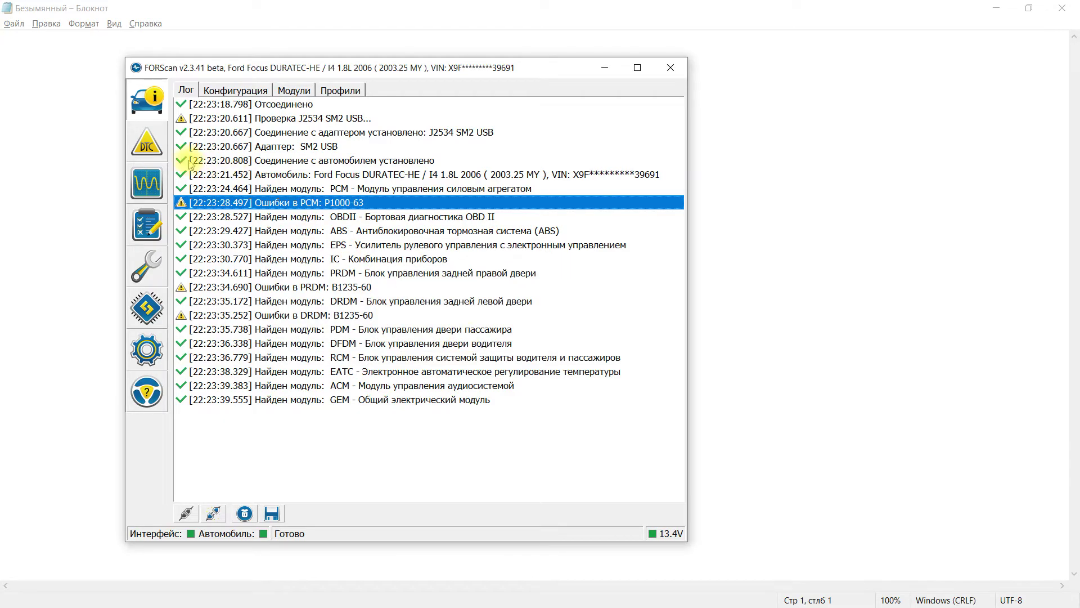
# - Examine the trouble code descriptions for the PCM, PRDM and DRDM modules
pyautogui.click(147, 143)
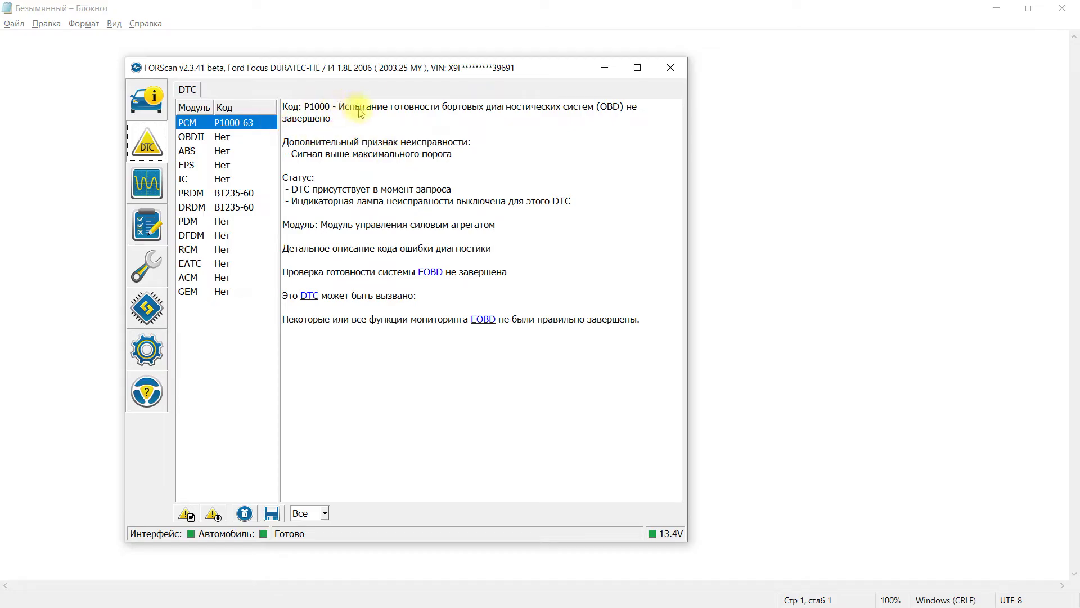
pyautogui.click(234, 196)
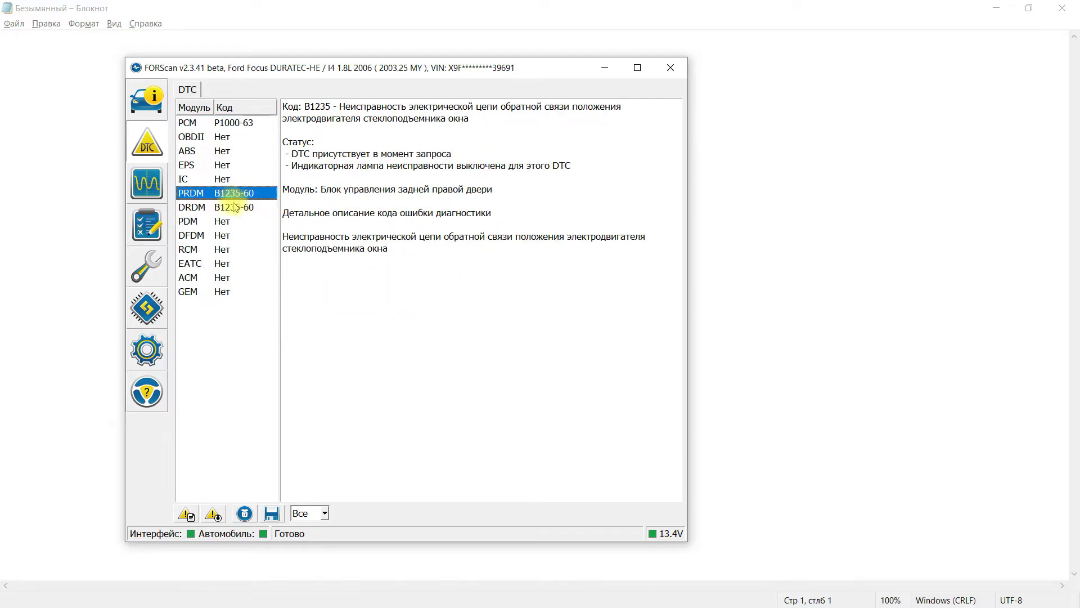
pyautogui.click(234, 207)
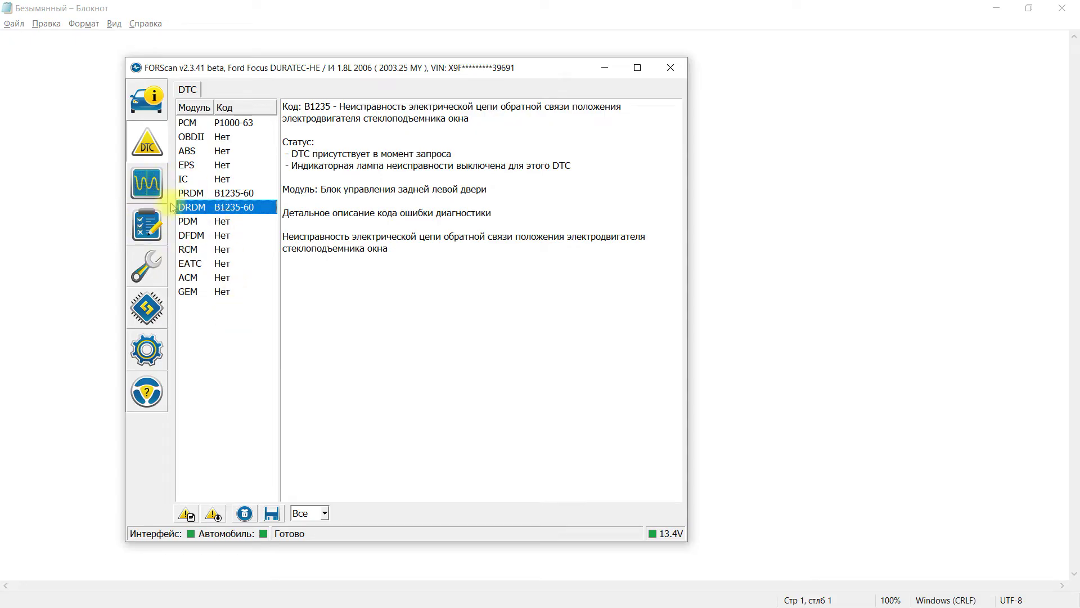
# - Show the live data gauges and limit them to the PCM module
pyautogui.click(154, 194)
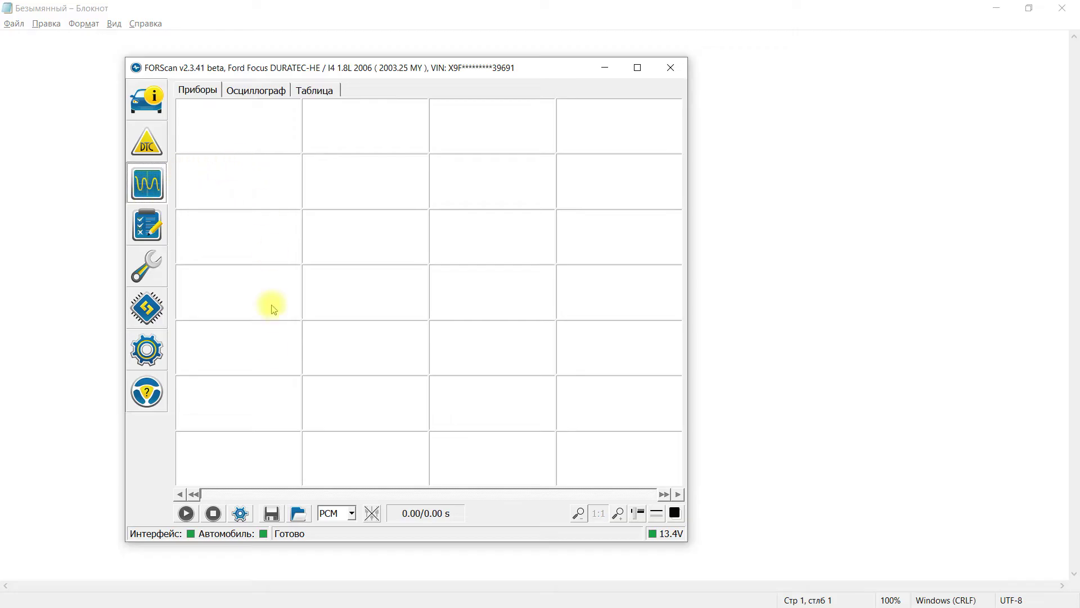
pyautogui.click(349, 514)
pyautogui.click(345, 513)
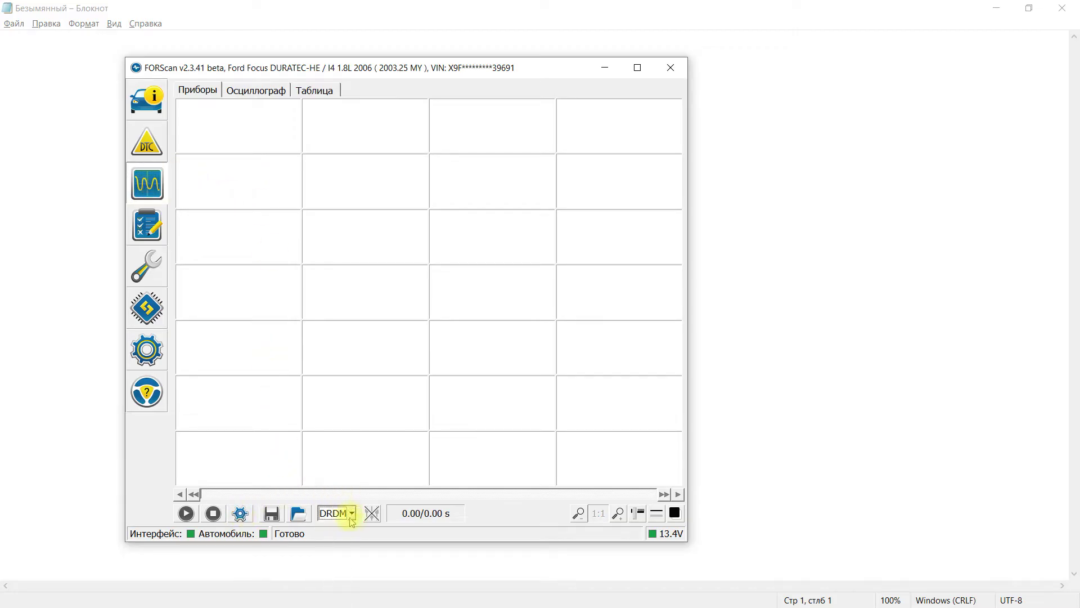
pyautogui.click(351, 513)
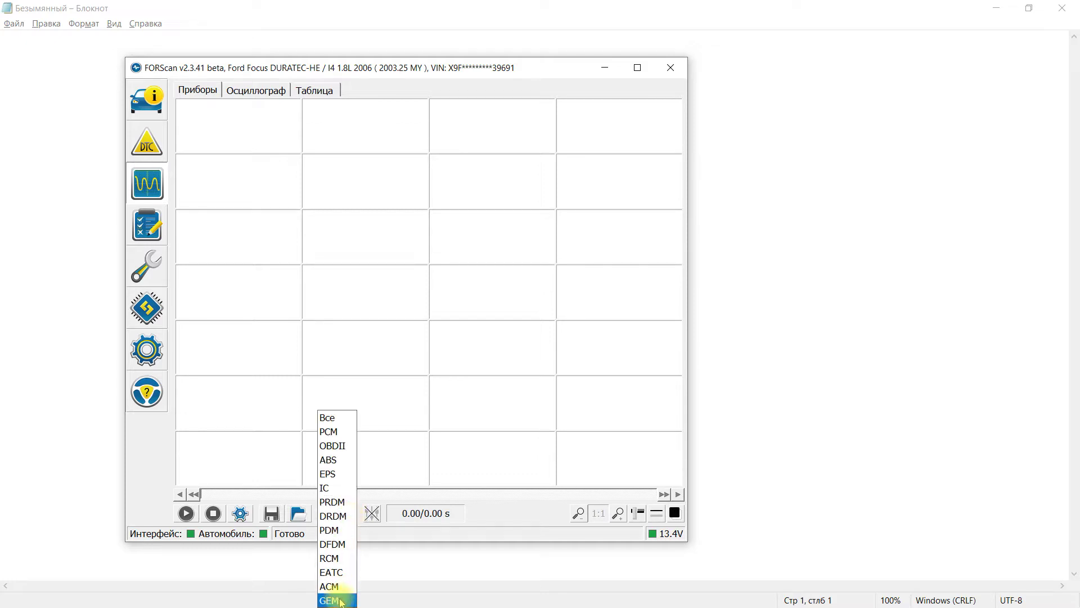
pyautogui.click(335, 433)
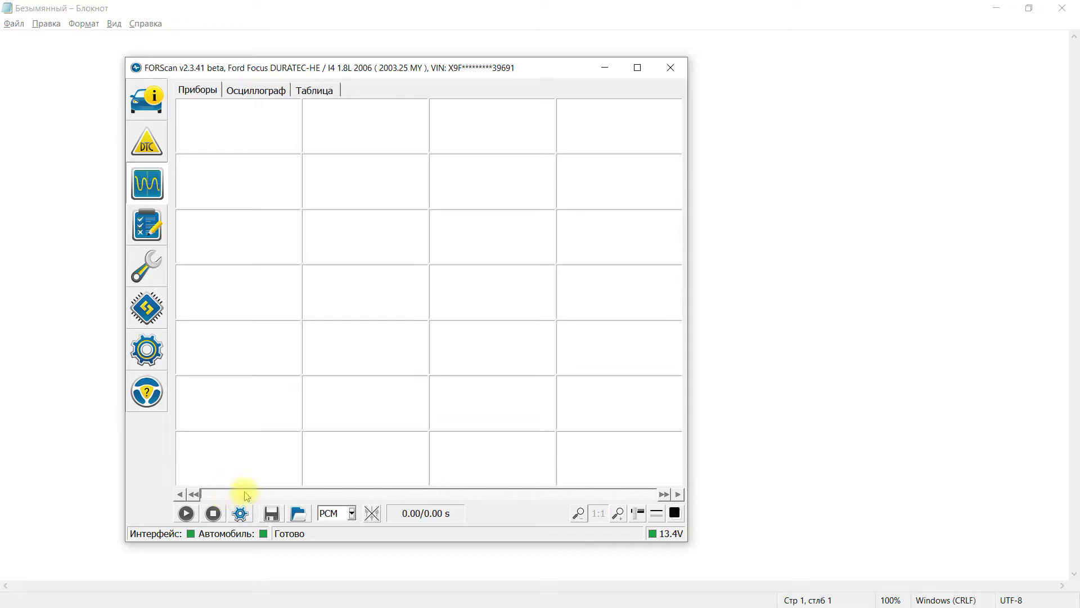
# - Add the PCM brake light switch parameter BRK_LT_SW to the gauges and run its live reading for a few seconds
pyautogui.click(241, 515)
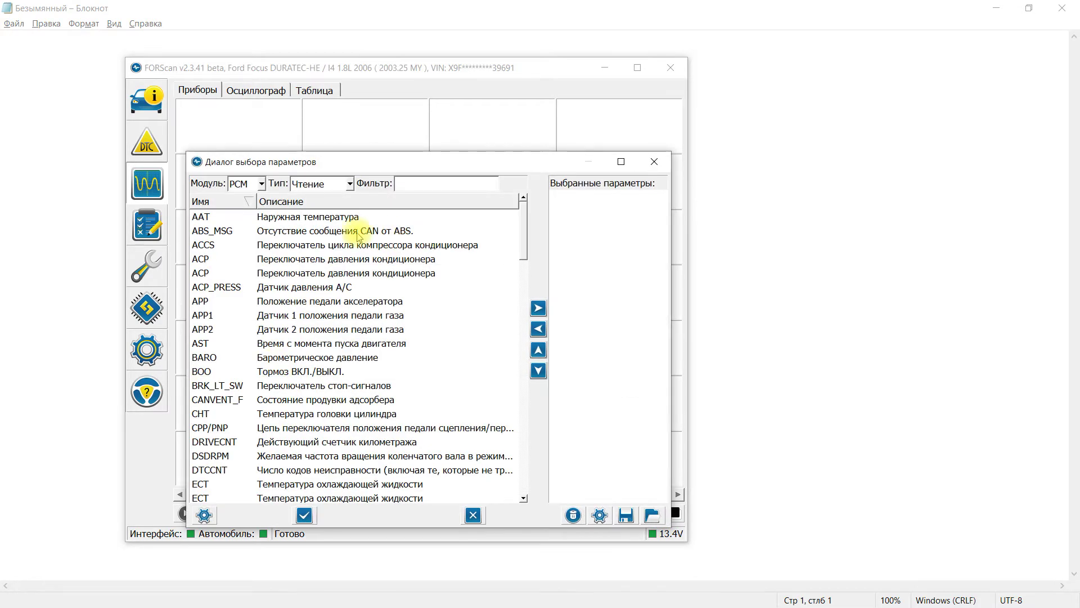
pyautogui.moveTo(329, 338)
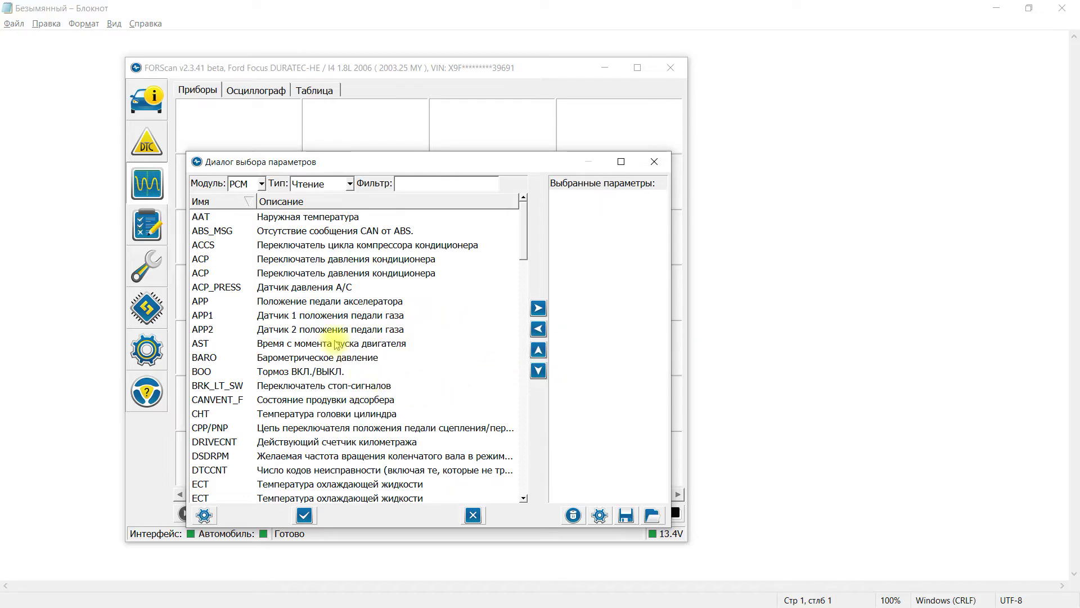
pyautogui.click(336, 345)
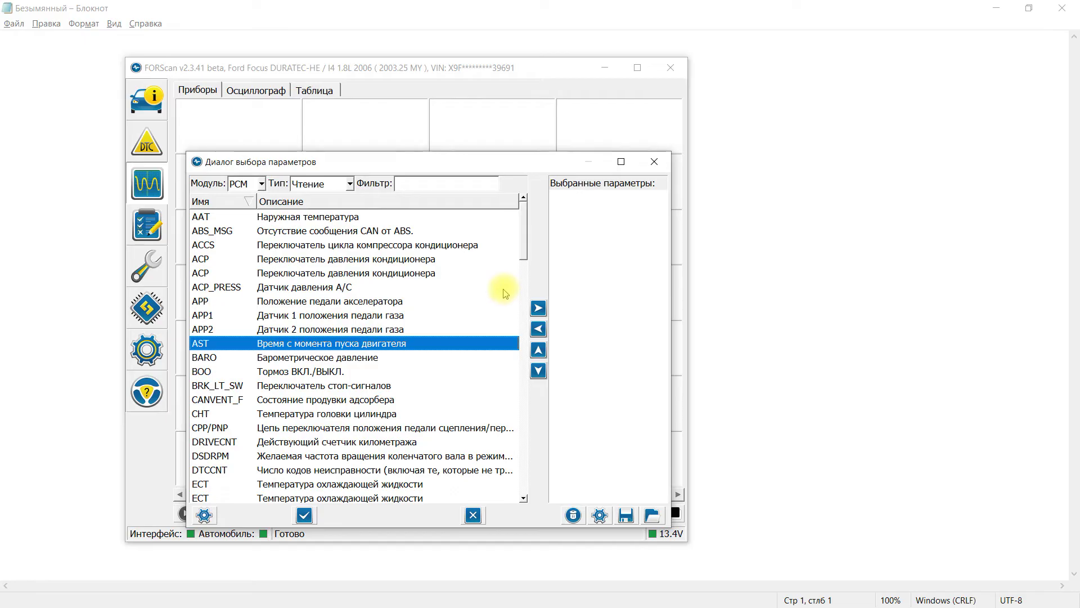
pyautogui.moveTo(454, 365)
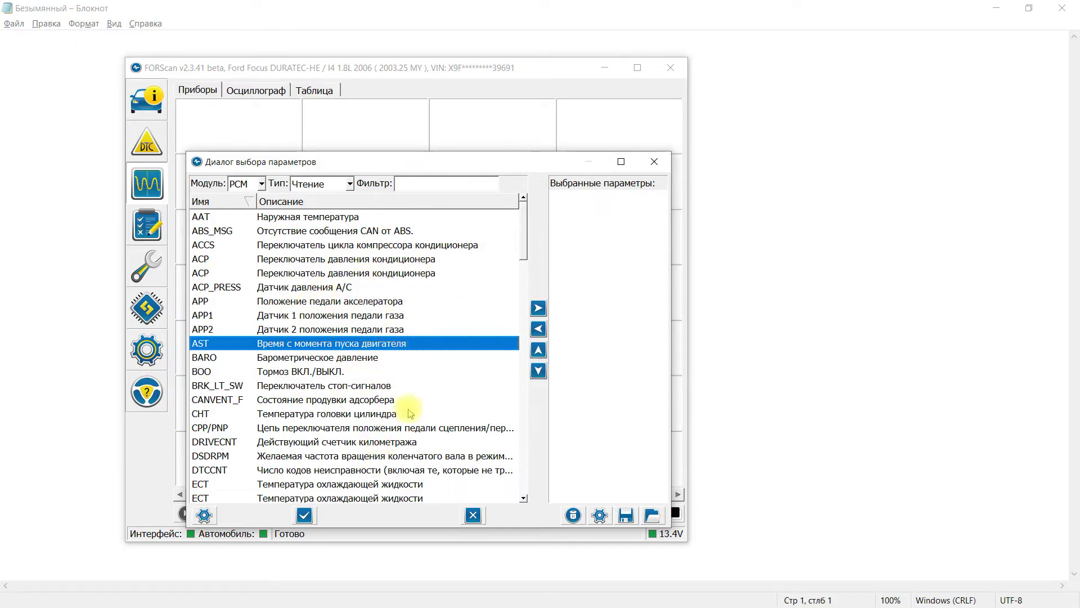
pyautogui.click(357, 386)
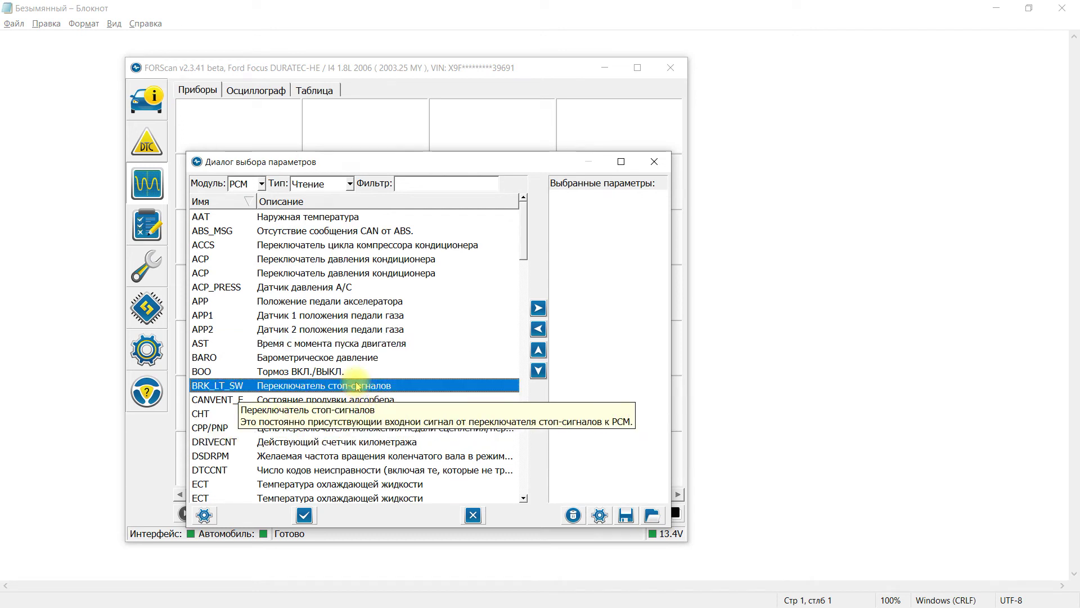
pyautogui.click(538, 307)
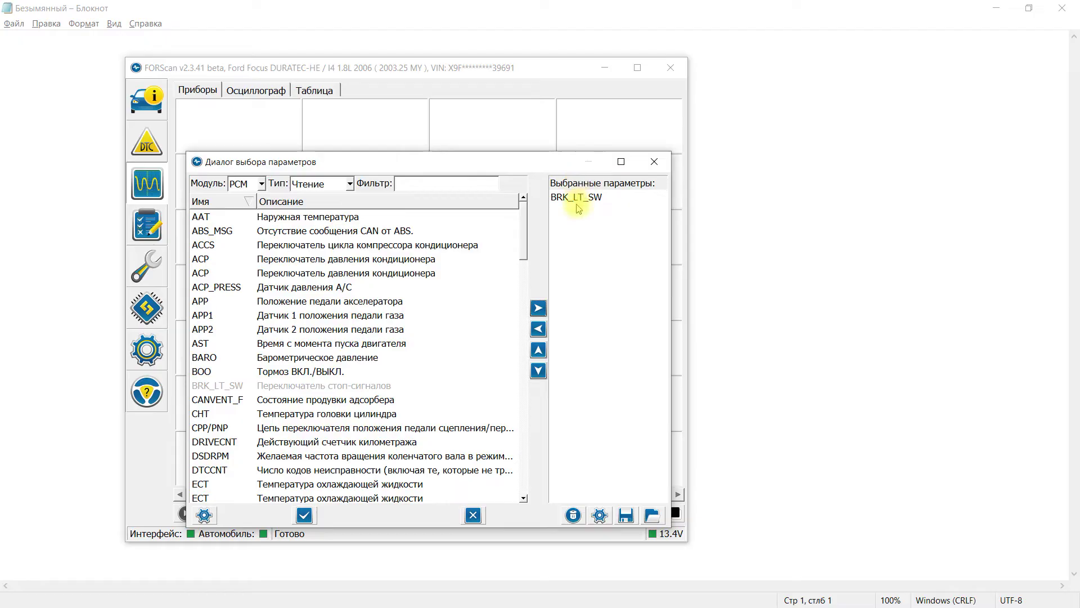
pyautogui.click(303, 515)
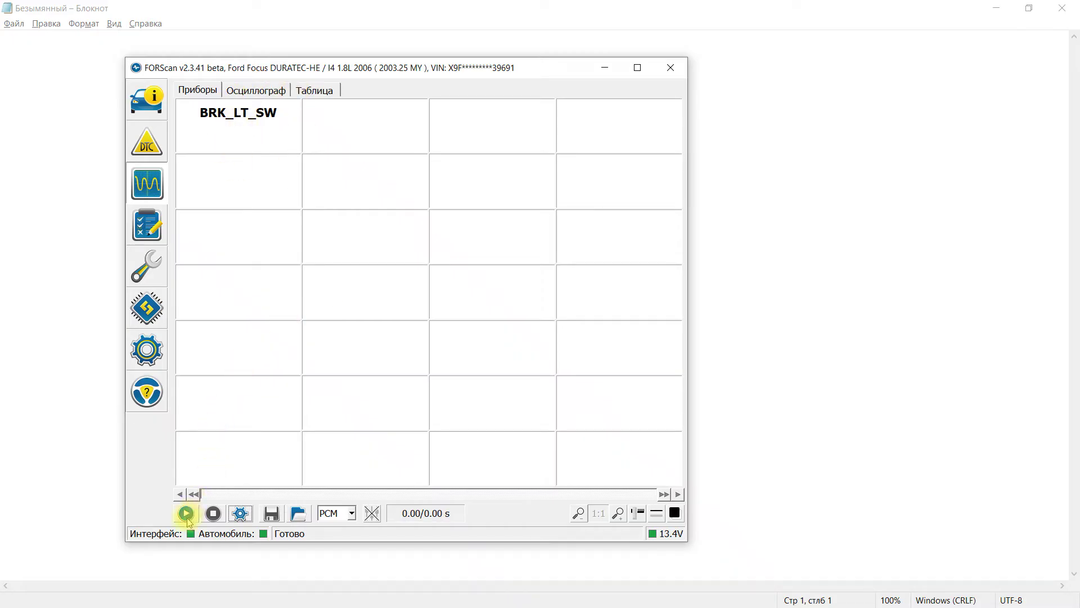
pyautogui.click(186, 514)
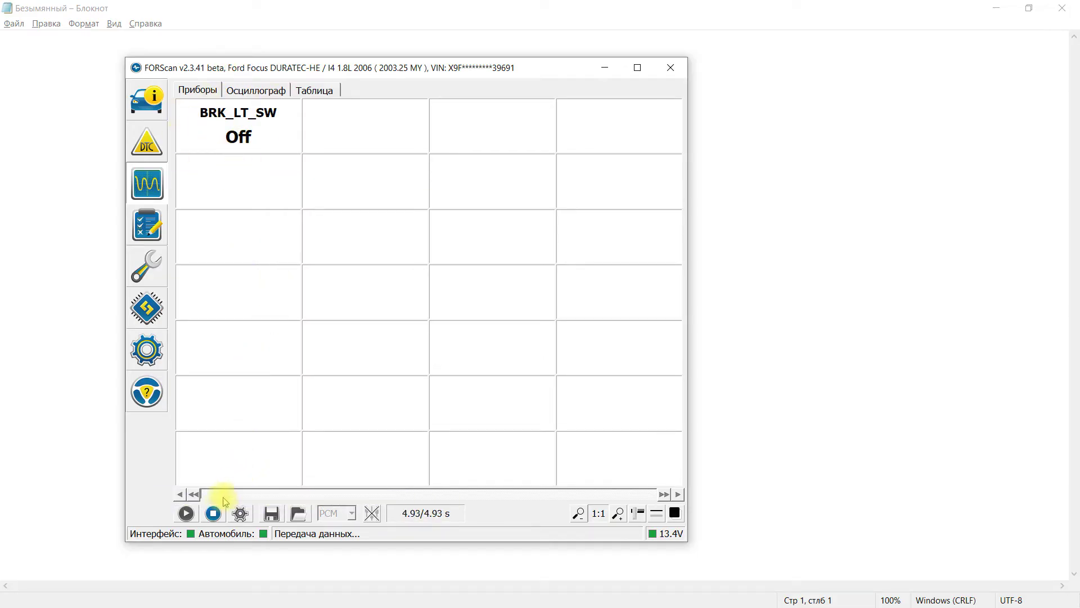
pyautogui.click(213, 514)
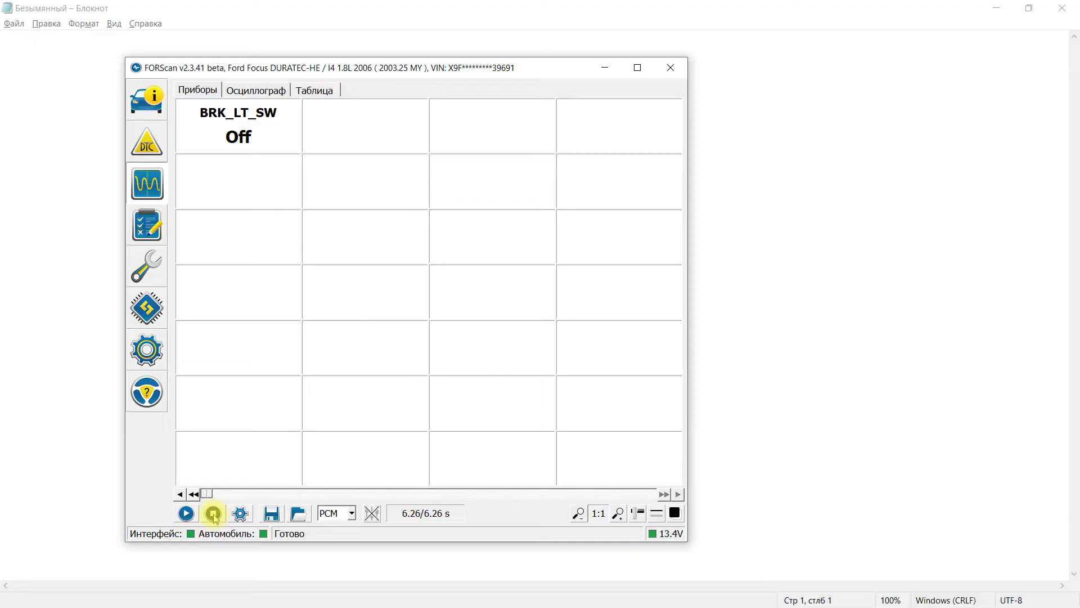
# - Remove BRK_LT_SW from the selected parameters and apply the empty selection
pyautogui.click(241, 513)
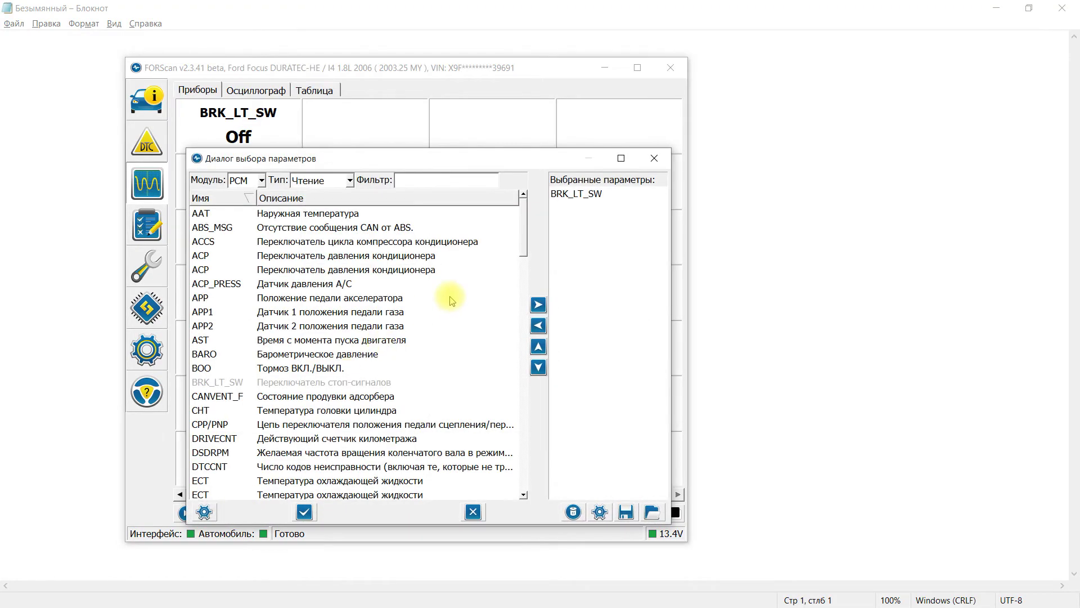
pyautogui.click(576, 197)
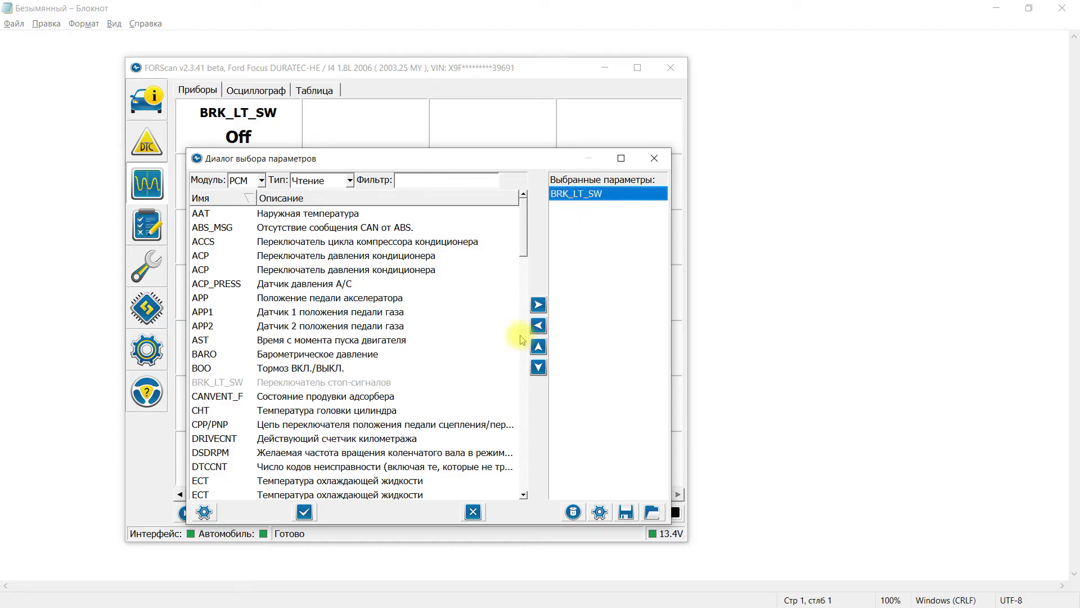
pyautogui.click(538, 326)
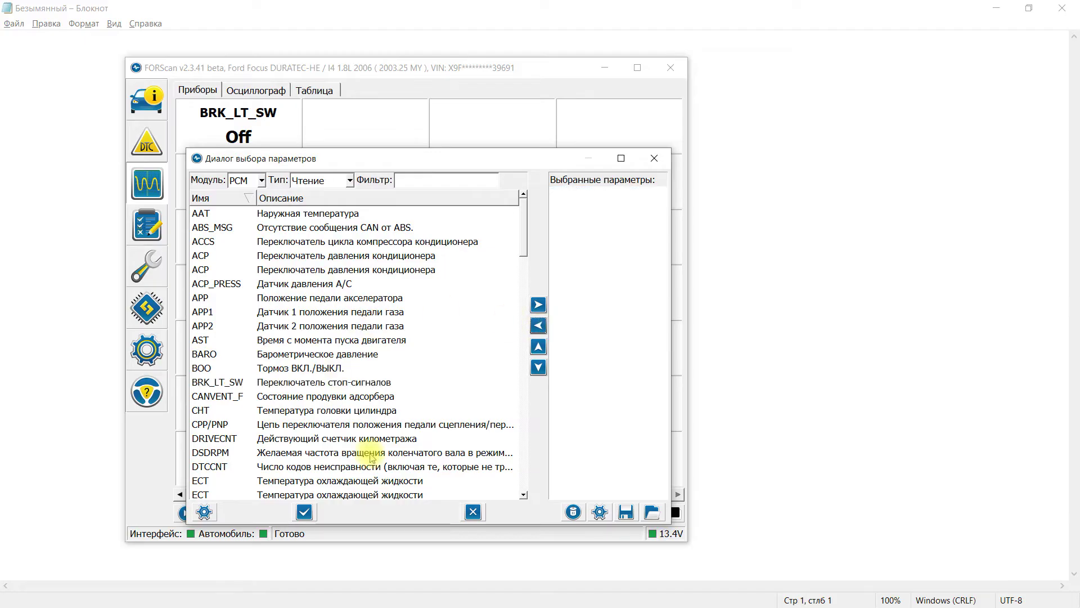
pyautogui.click(304, 511)
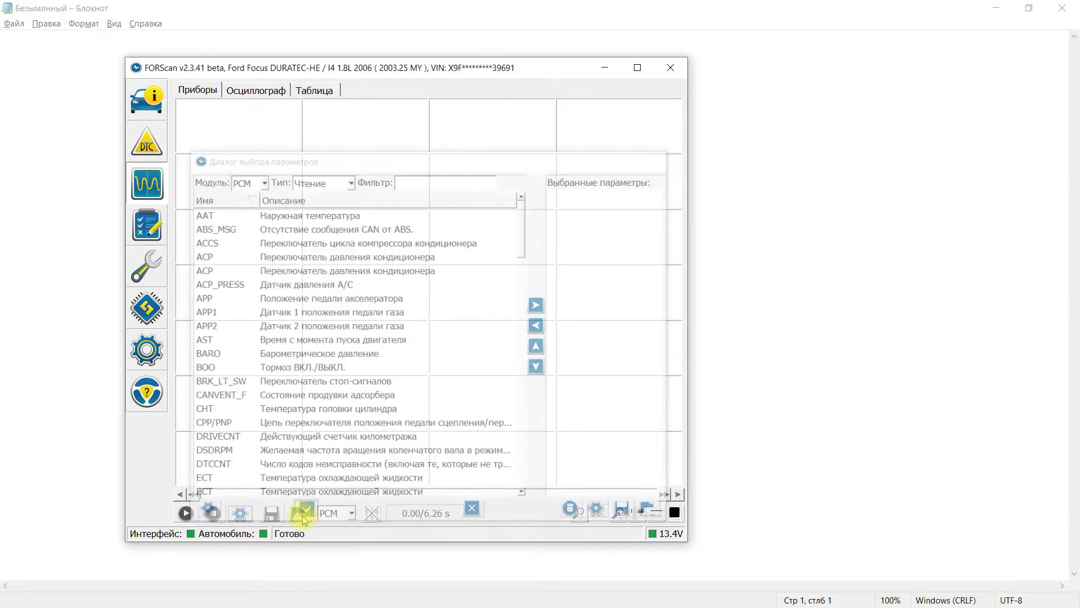
# - Review the available module tests, the service procedures including IC PATS programming, and the configuration and programming functions
pyautogui.click(154, 221)
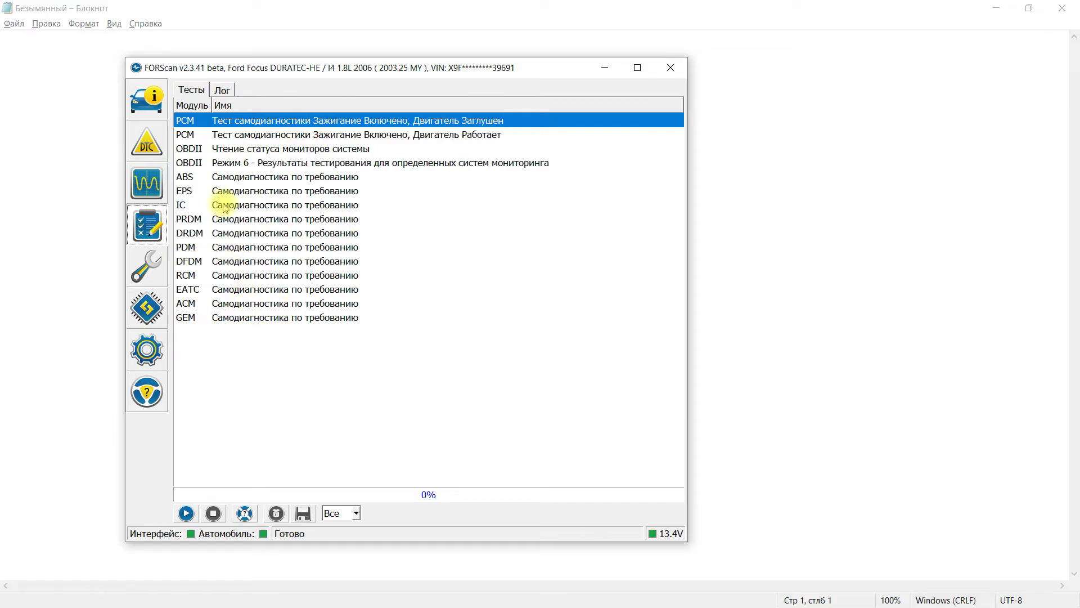
pyautogui.click(144, 270)
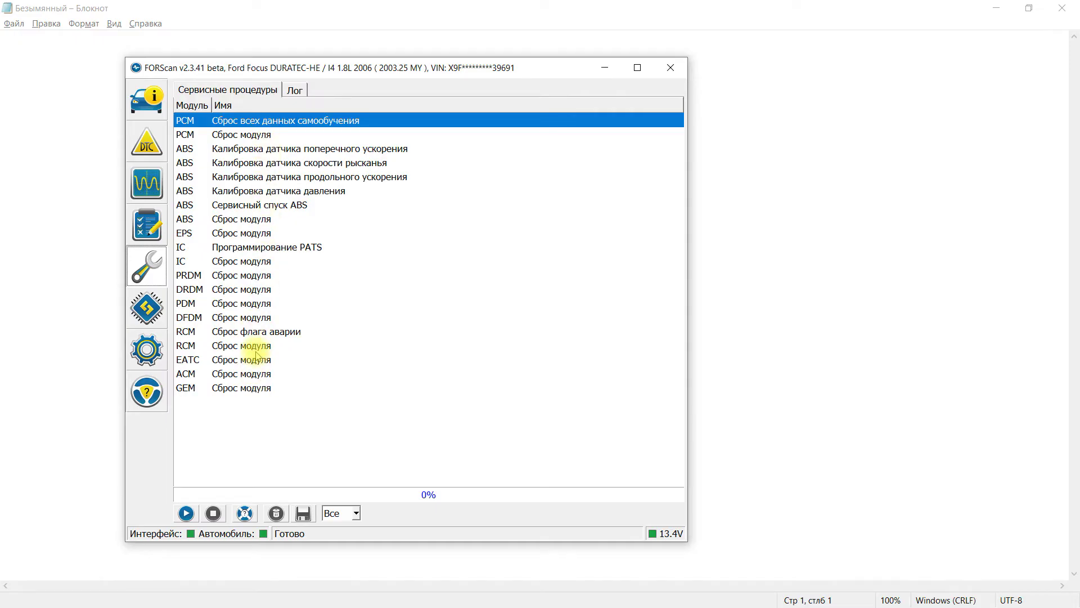
pyautogui.click(297, 250)
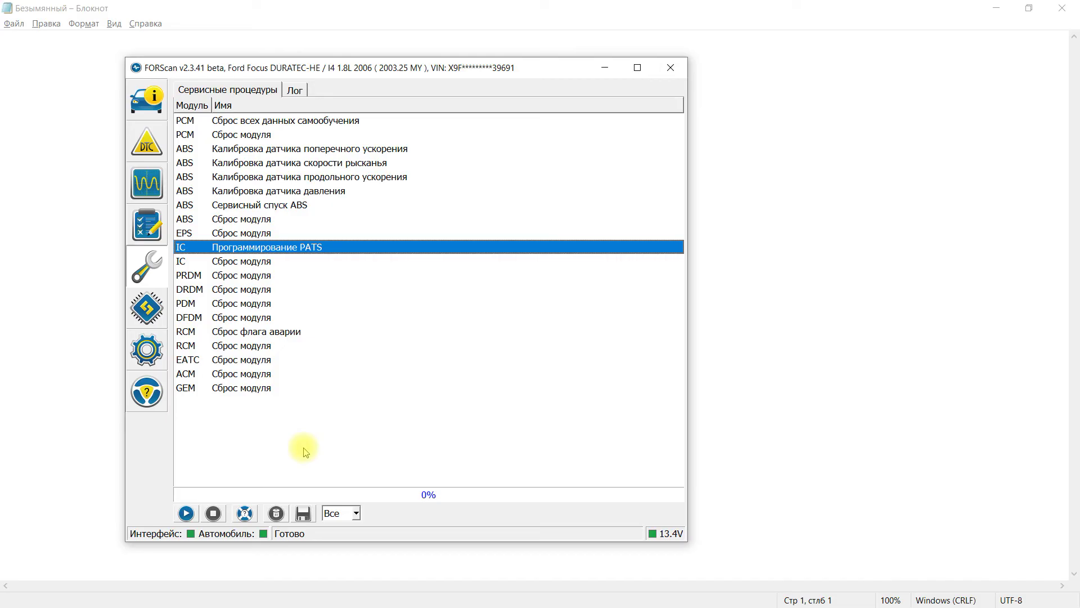
pyautogui.click(146, 308)
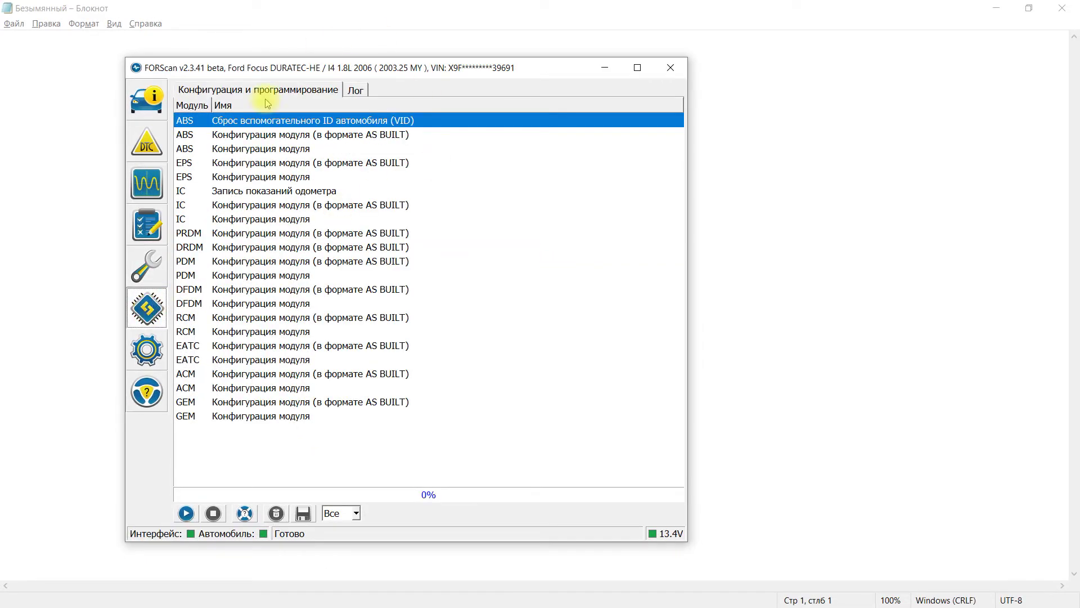